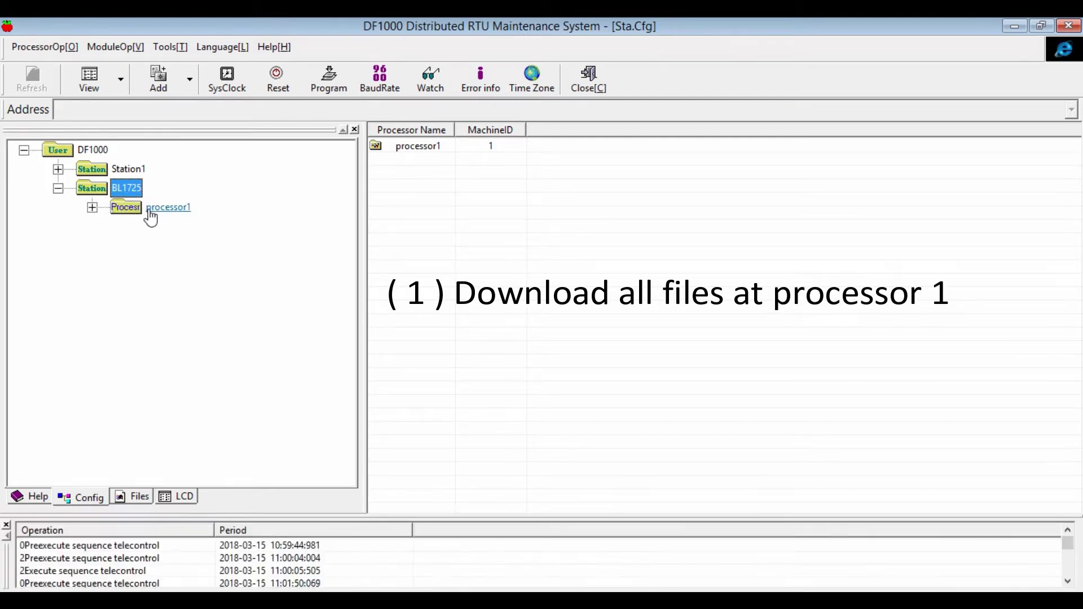
Step: Download all files to processor1 of station BL1725 and reset the RTU
right_click(151, 212)
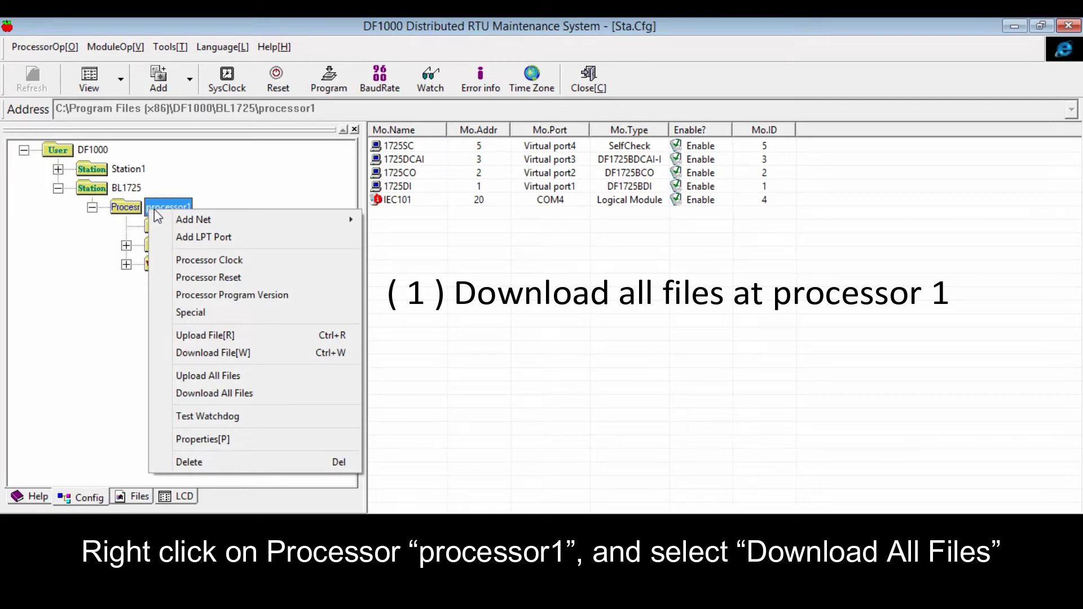
click(217, 393)
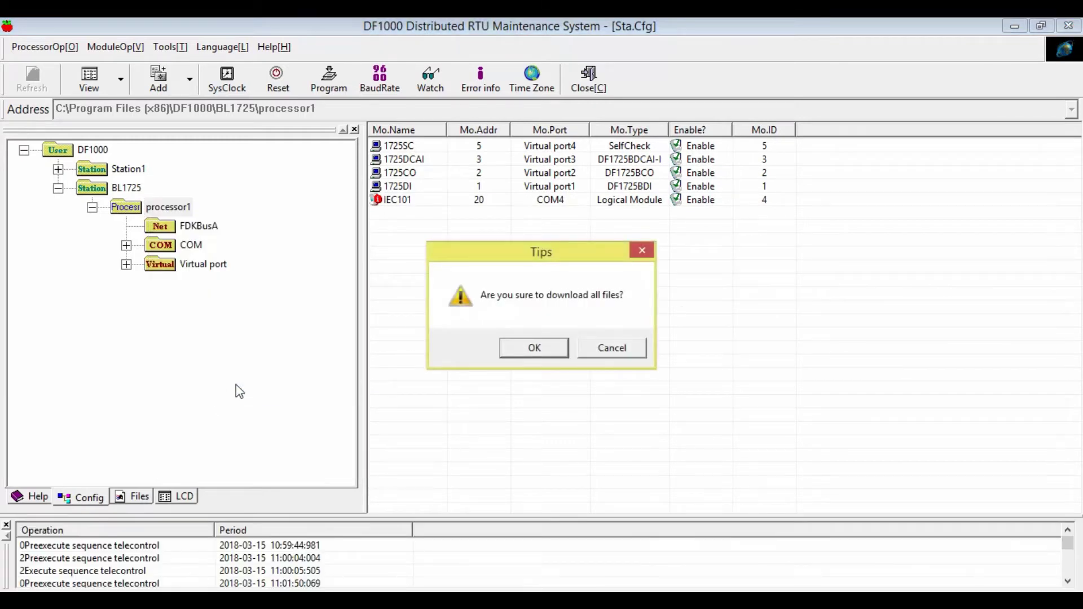
click(530, 350)
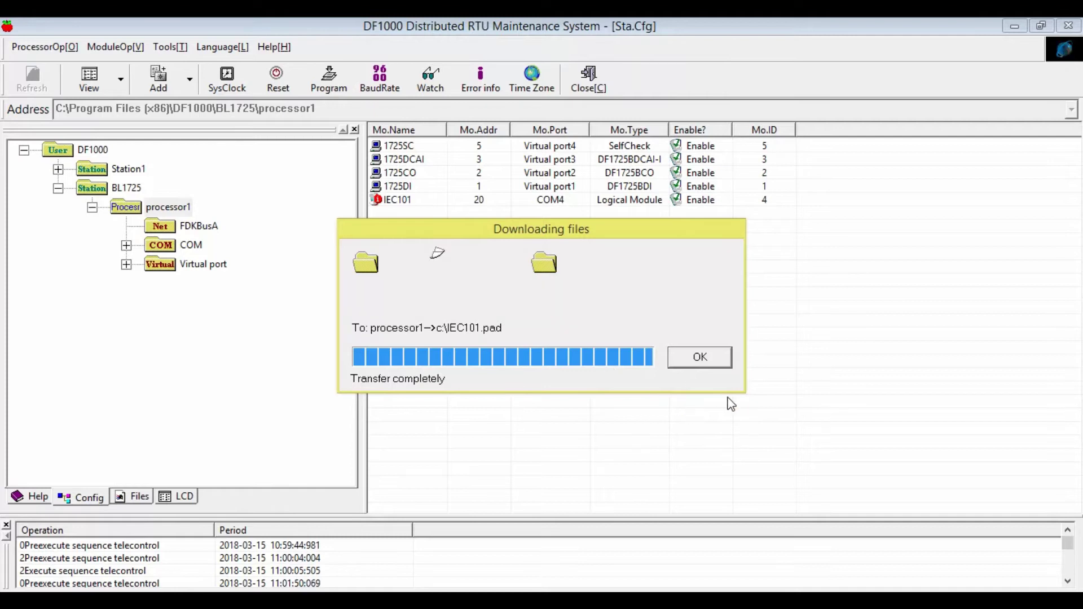
click(699, 358)
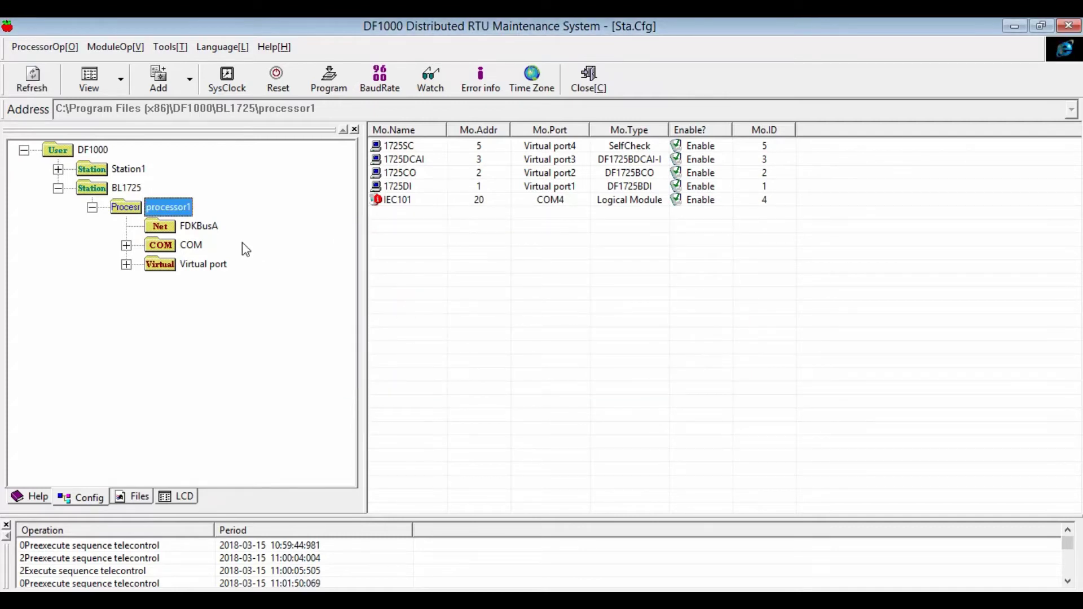
click(277, 90)
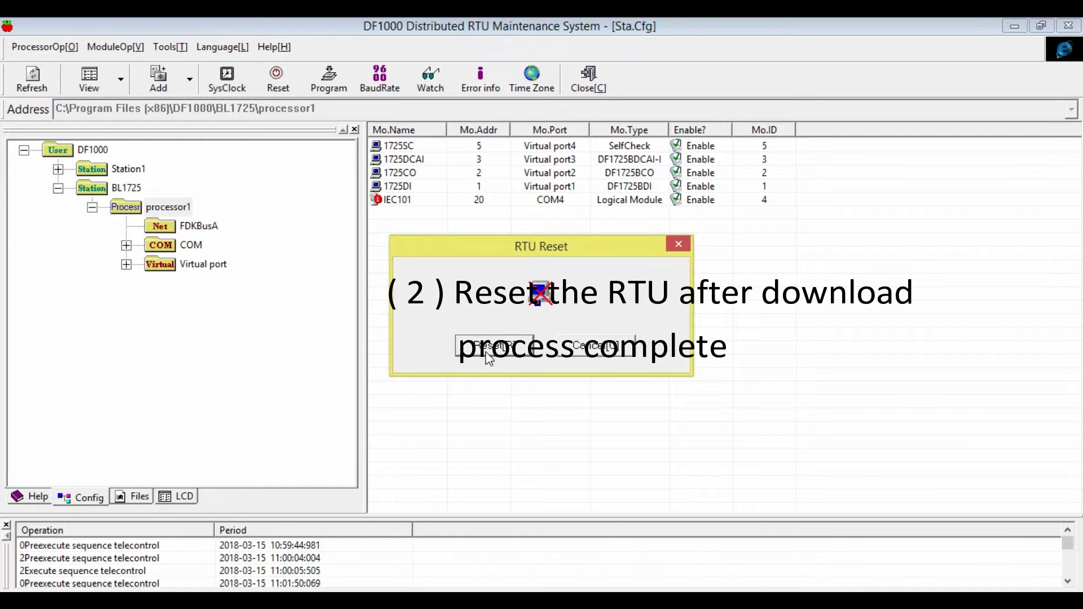
click(489, 352)
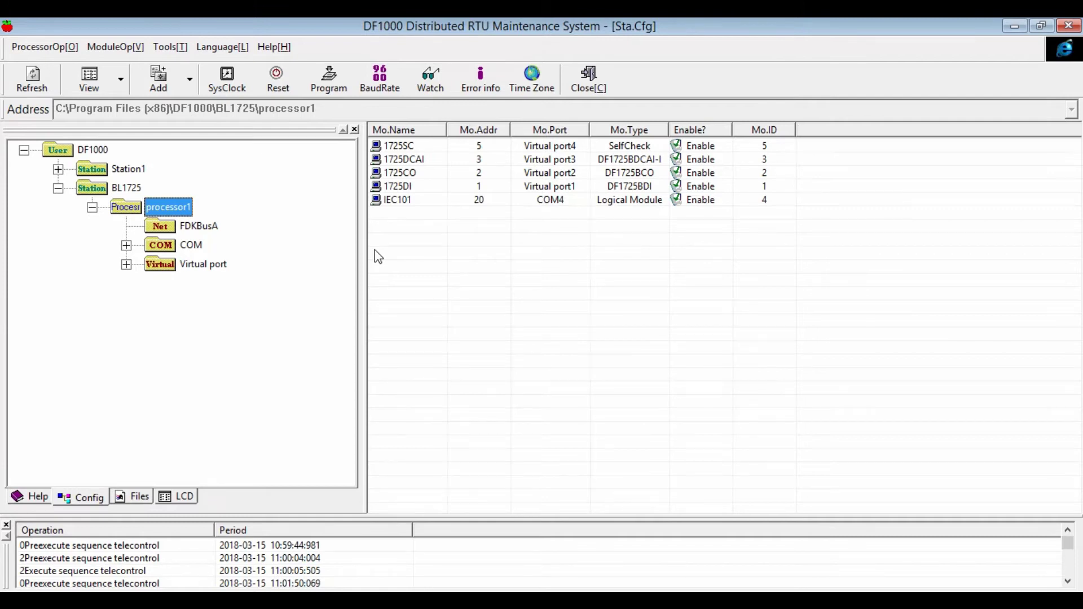
Step: Add a station named TestUpload under DF1000 with the path C:\Program Files (x86)\DF1000\TestUpload
key(Left)
key(Left)
key(Left)
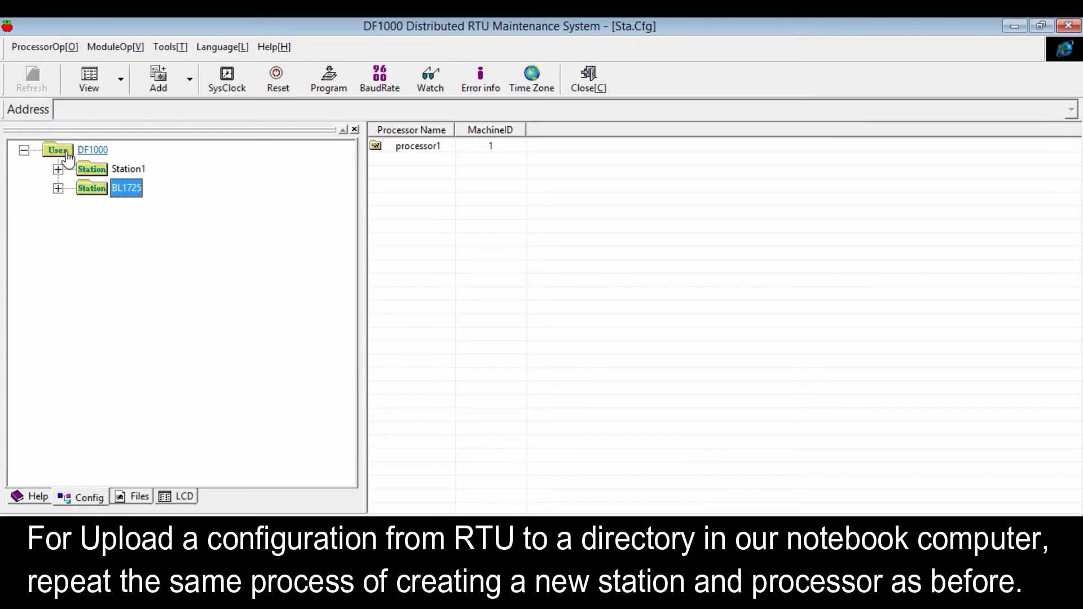
right_click(66, 152)
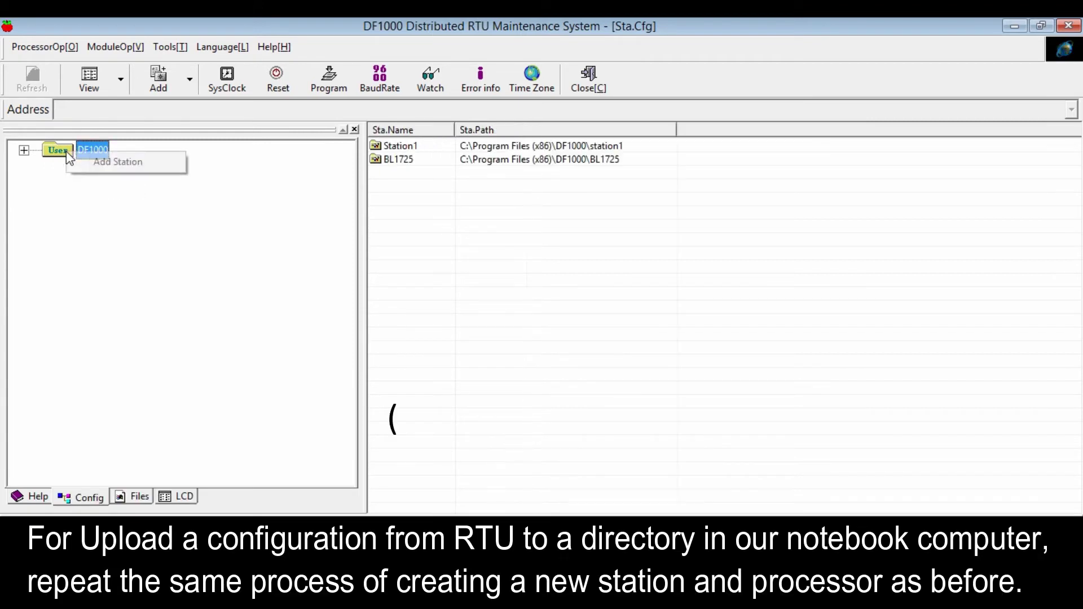
click(104, 165)
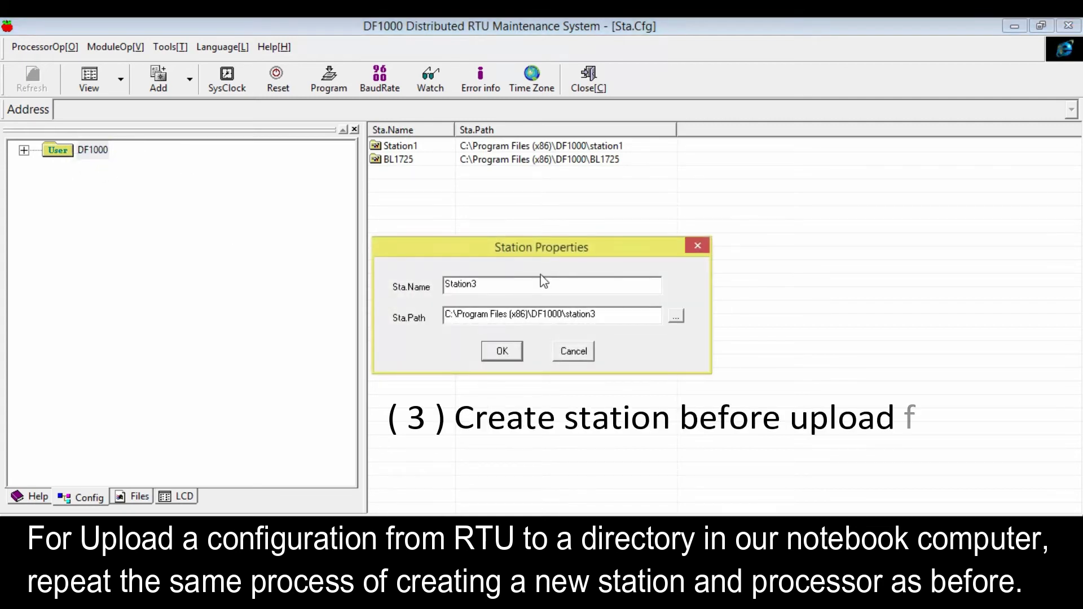
drag(473, 284, 439, 288)
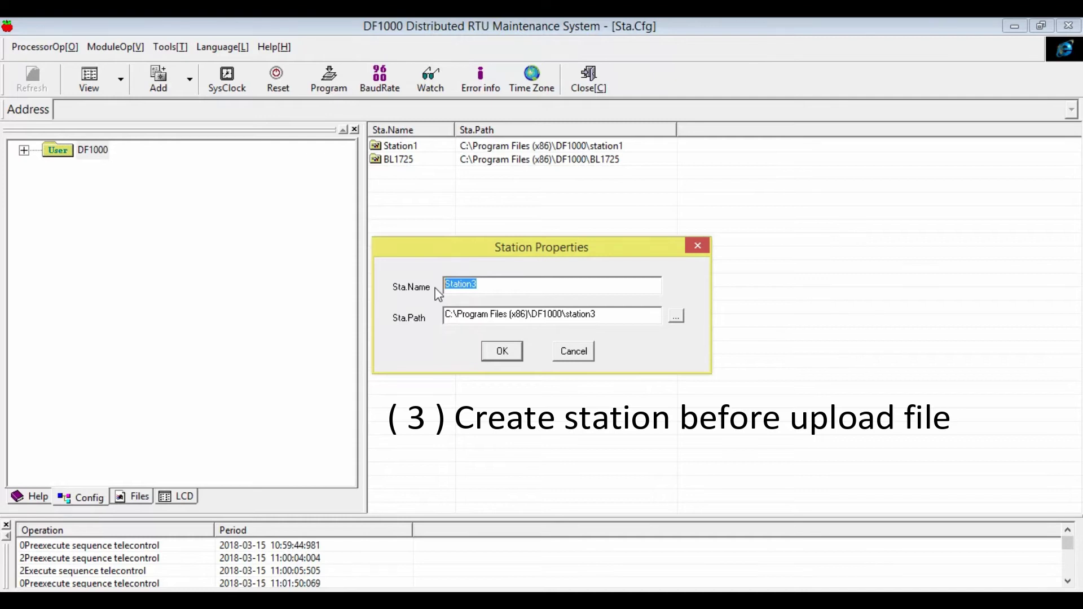
text(D)
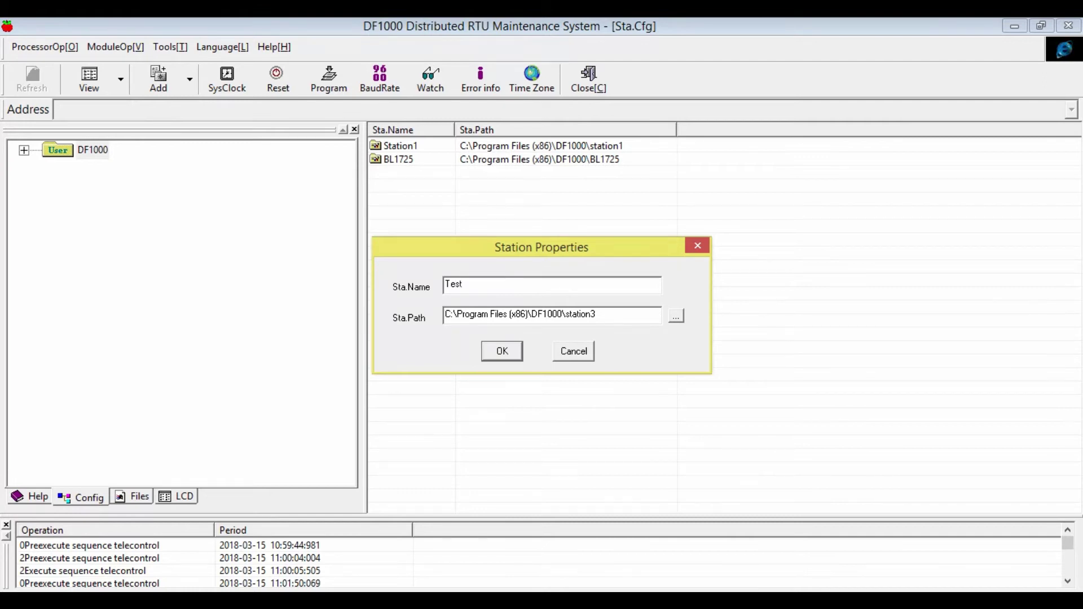
text(estUpload)
drag(594, 314, 568, 317)
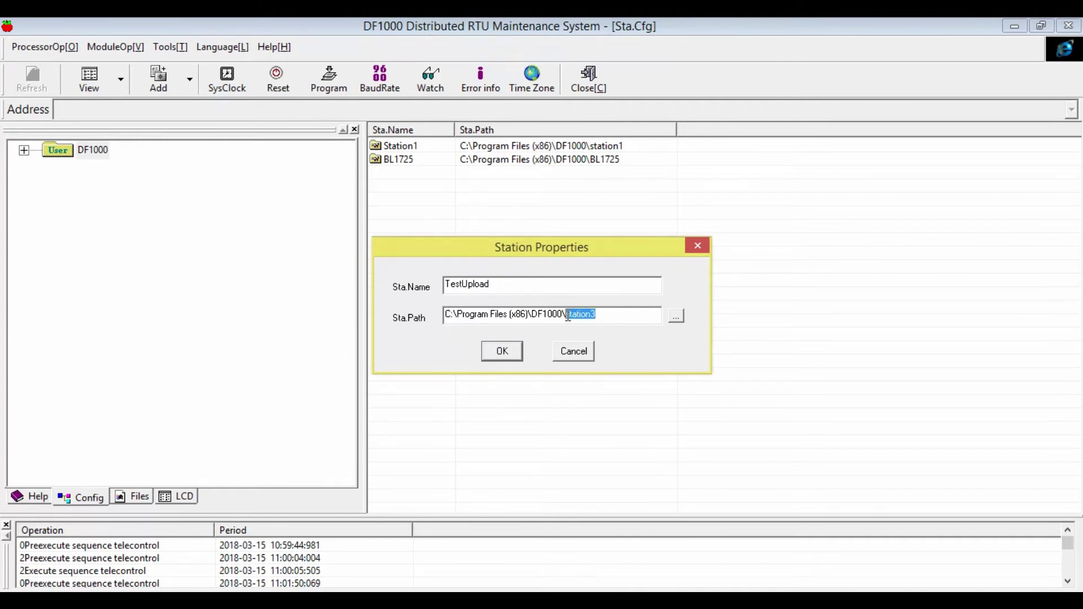
text(TestUpload)
click(500, 352)
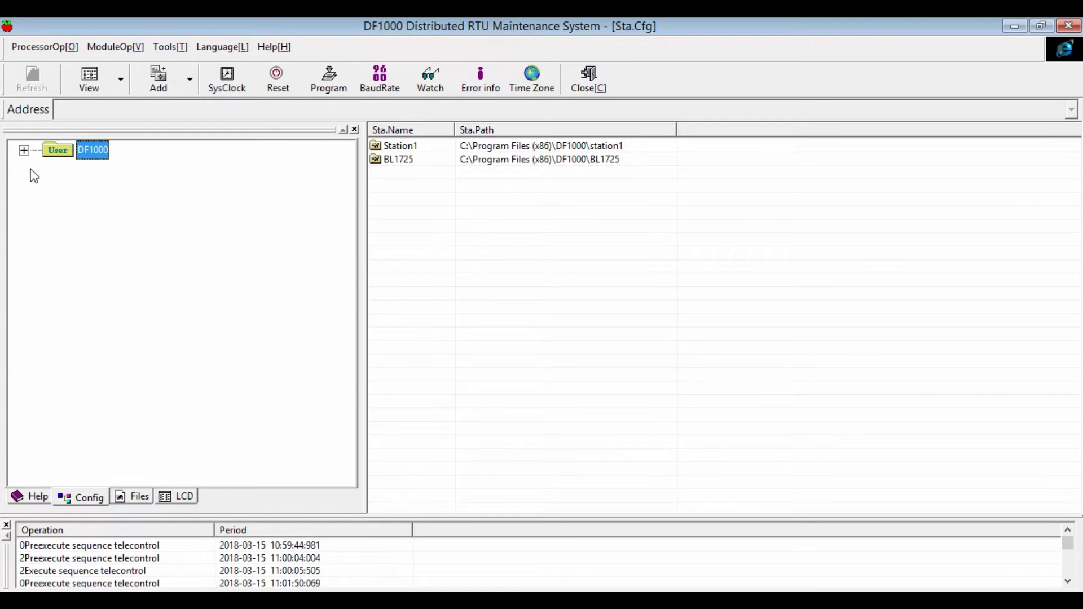
Step: Add a processor of type DF1725BX86 to the TestUpload station, keeping the name processor1 and the default processor properties
click(23, 150)
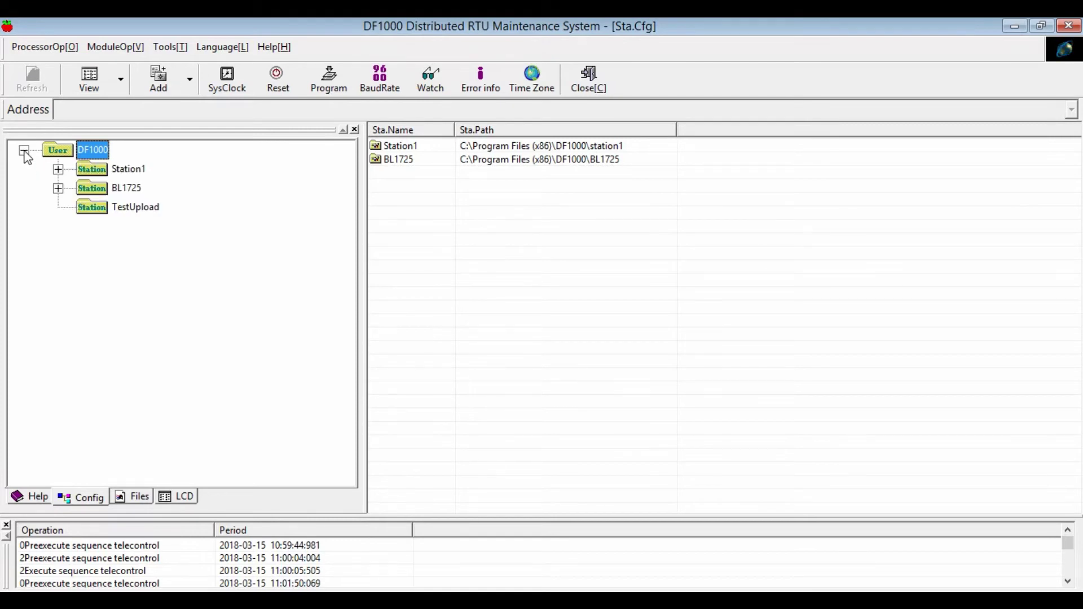
click(119, 210)
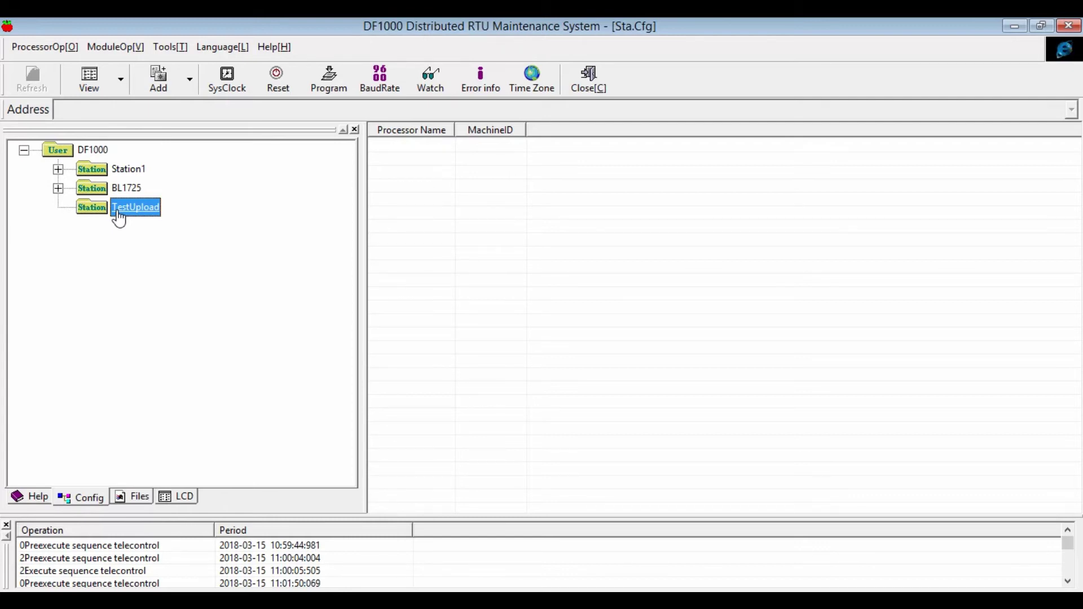
right_click(120, 217)
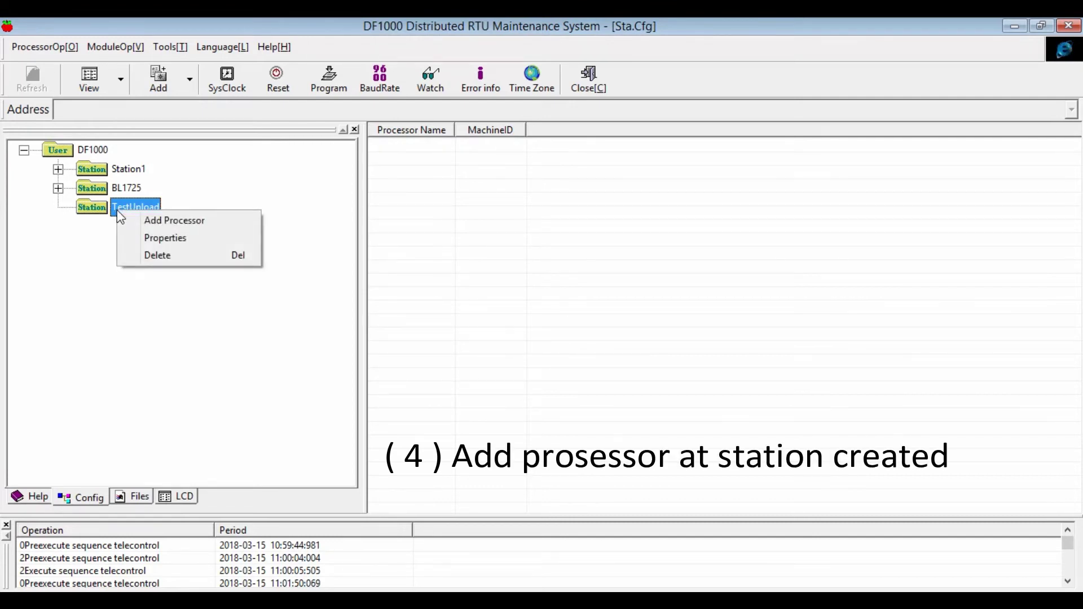
click(146, 221)
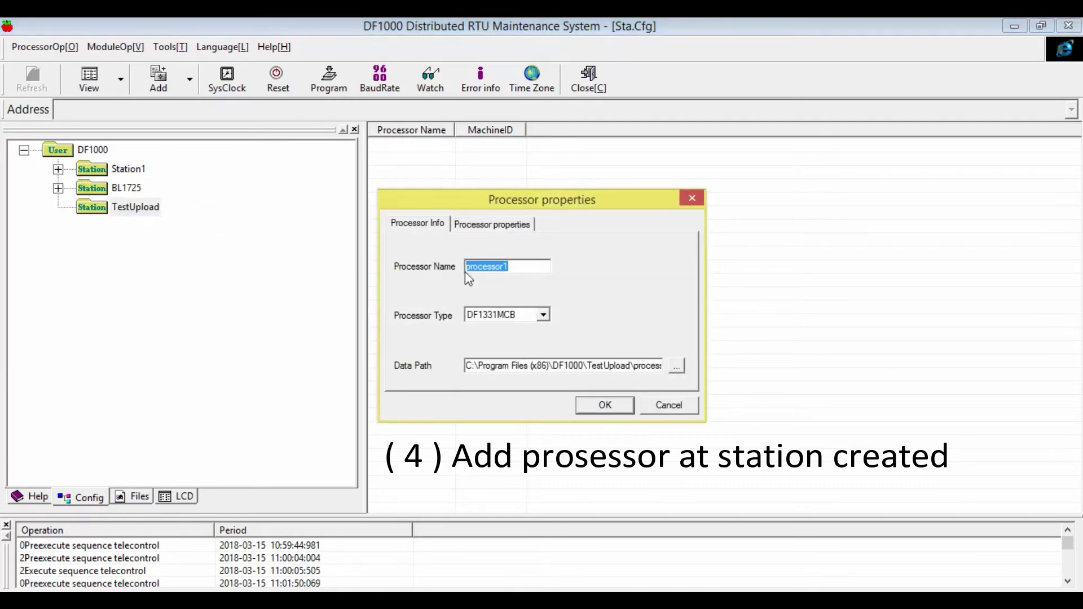
click(543, 314)
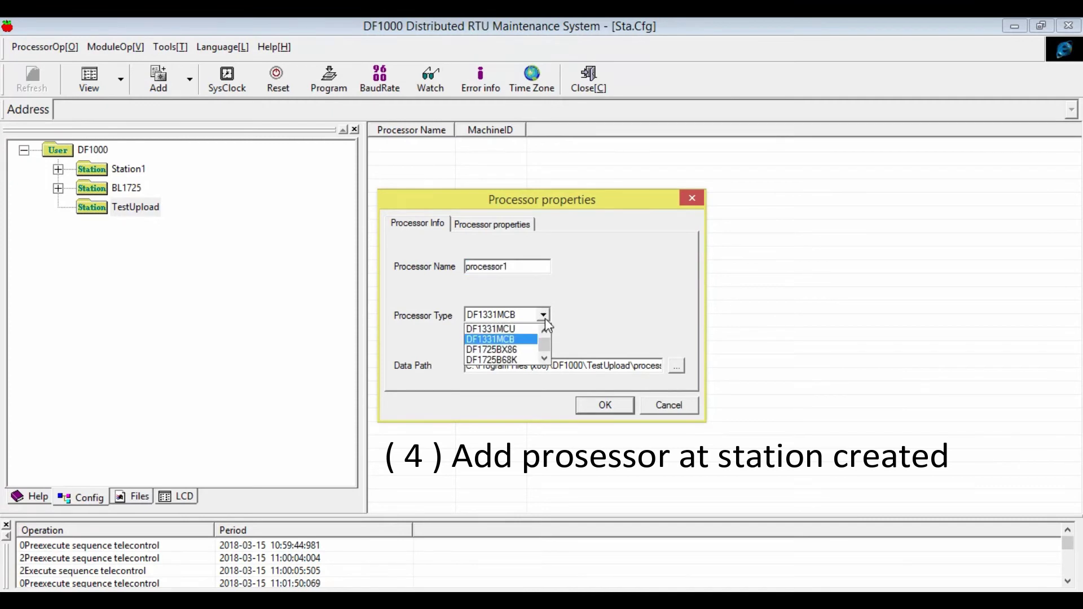
click(523, 350)
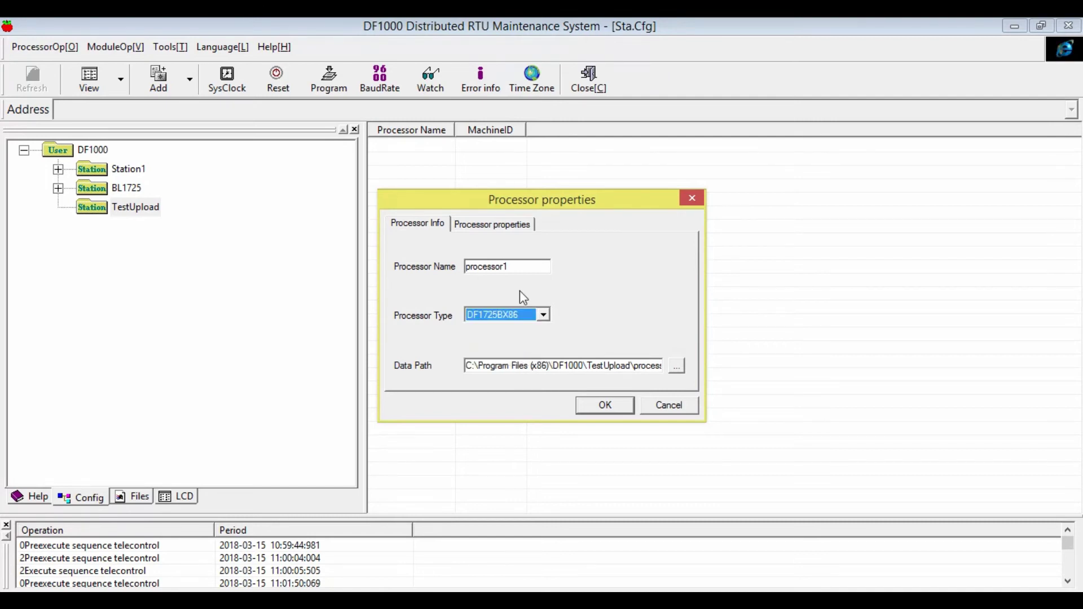
click(499, 226)
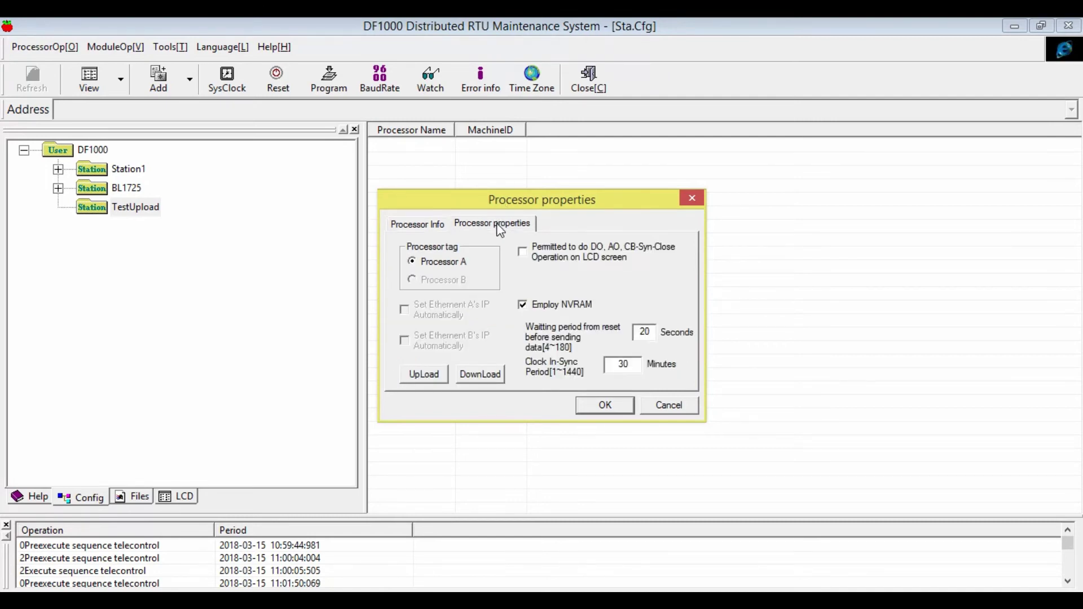
click(433, 224)
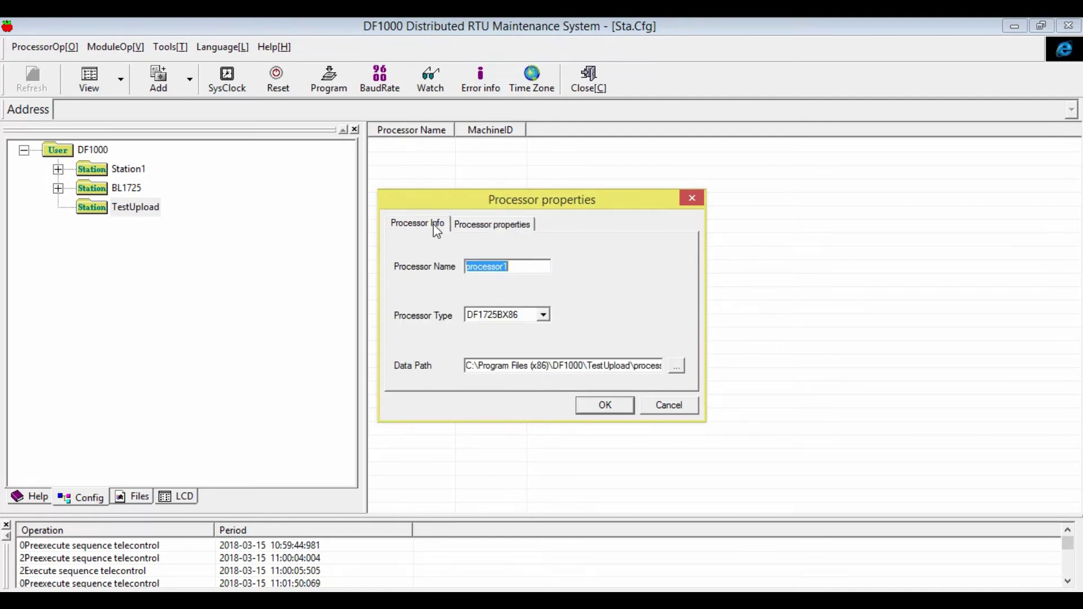
click(604, 406)
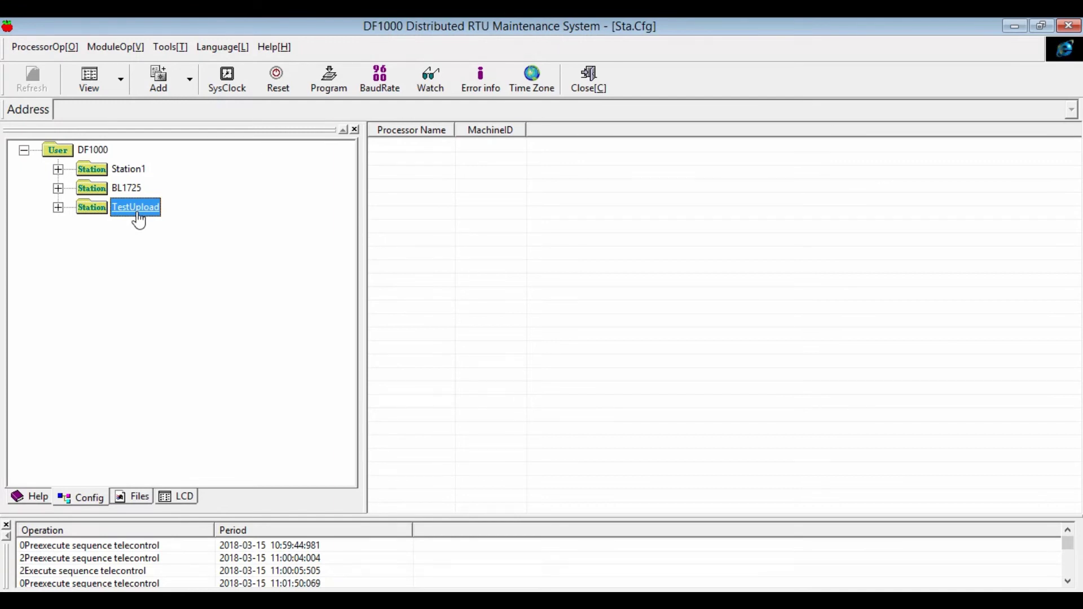
Step: Upload all files from the RTU into processor1 of the TestUpload station
click(58, 208)
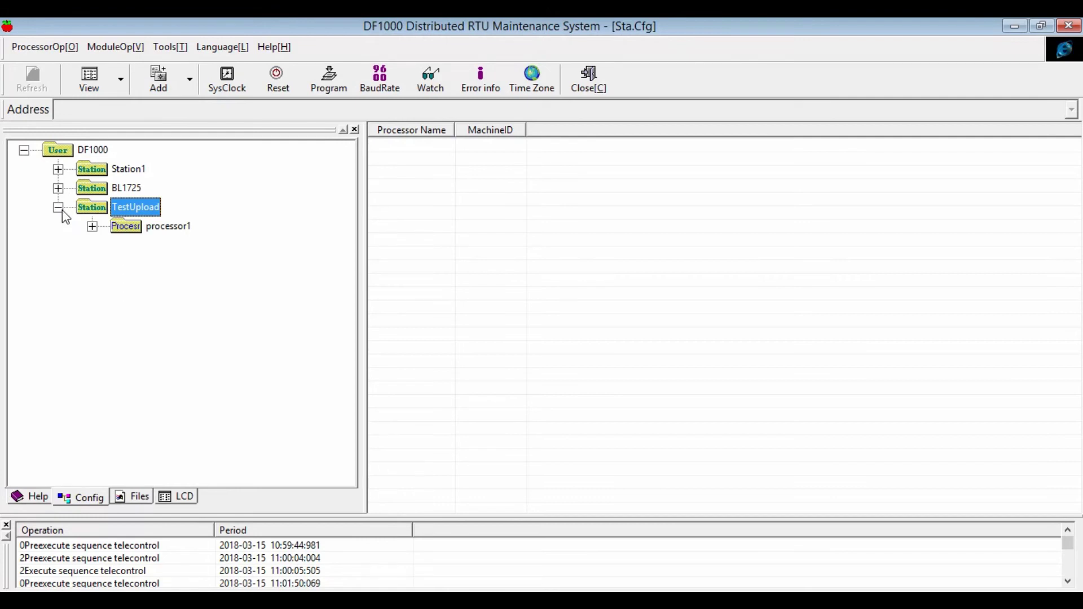
right_click(133, 233)
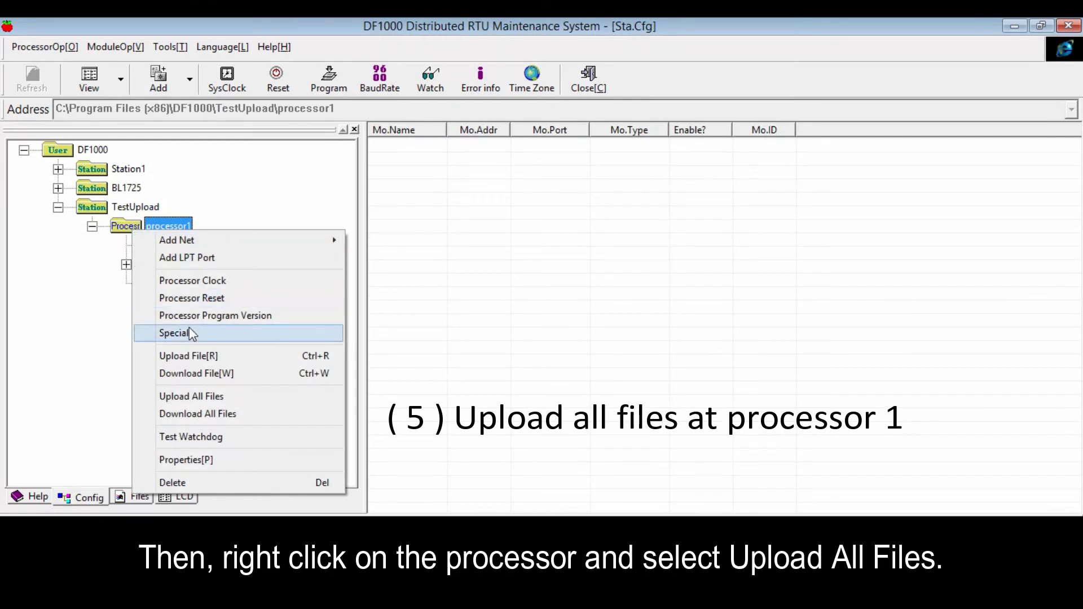
click(194, 403)
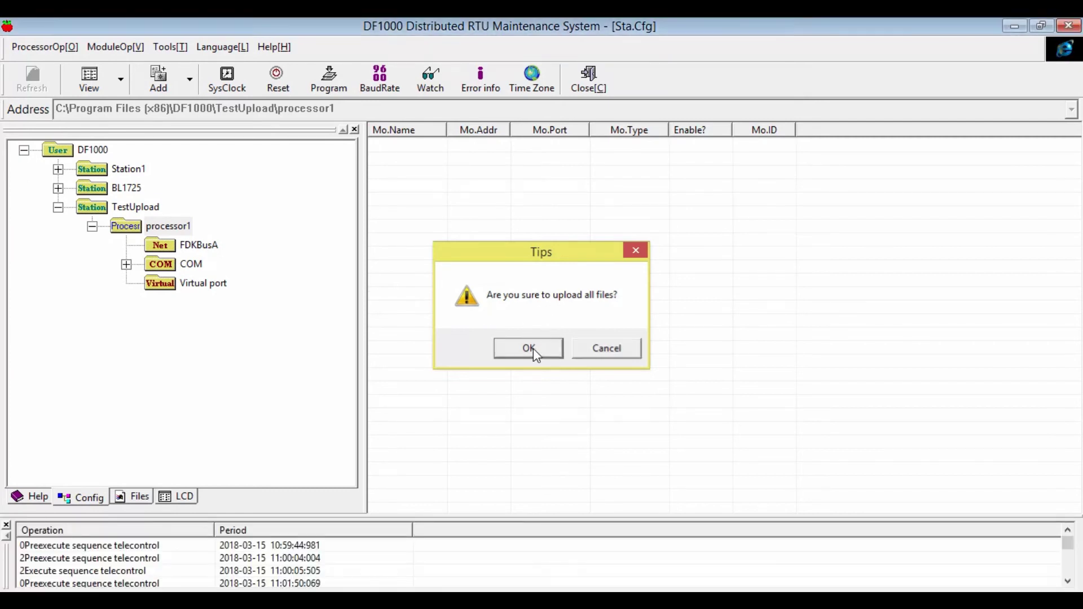
click(533, 348)
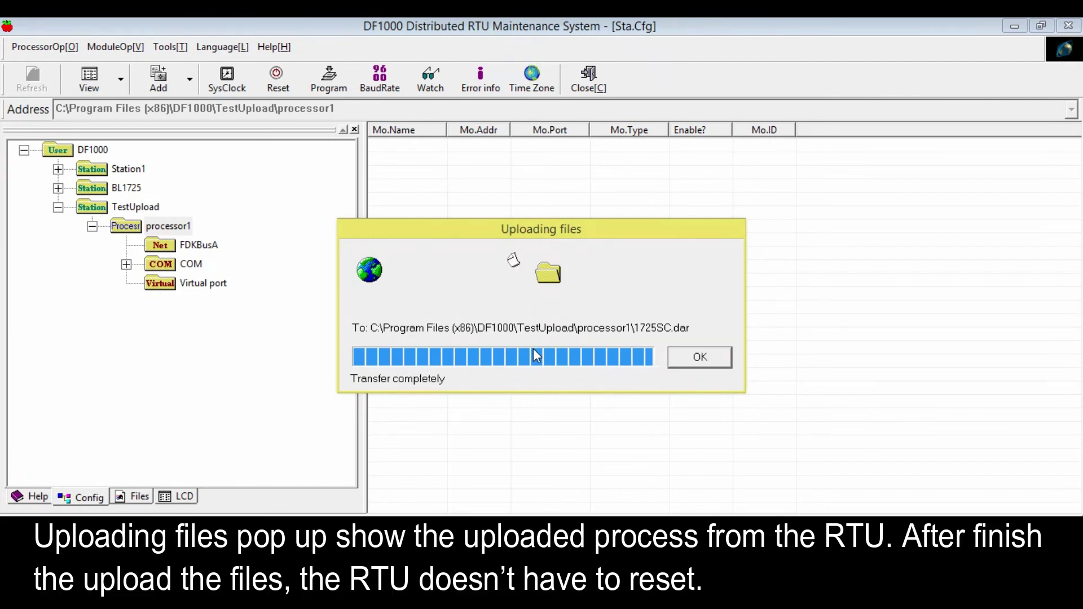
click(694, 361)
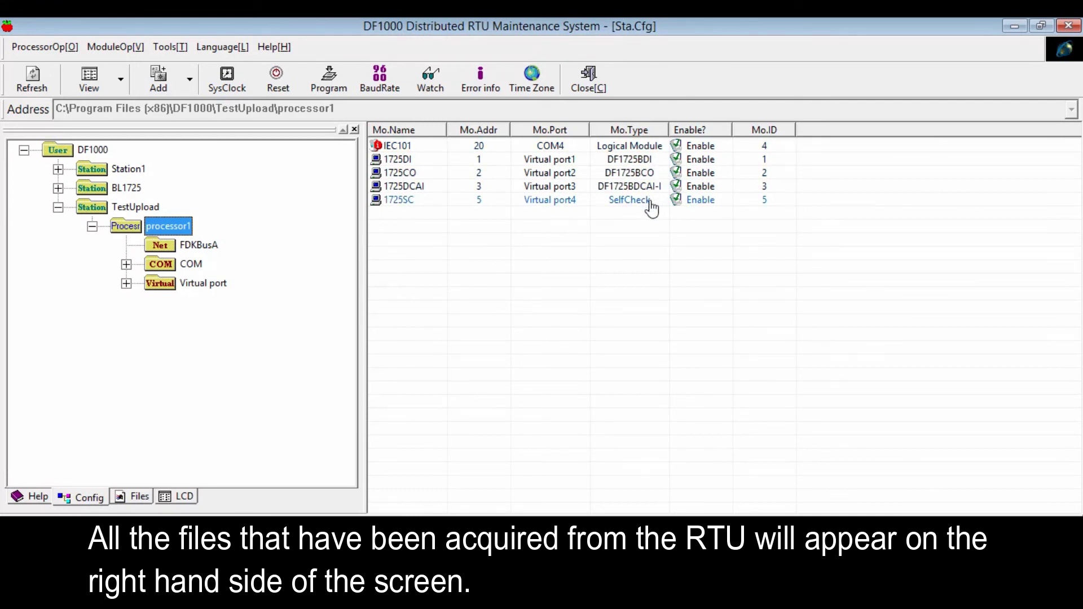
Step: Examine the uploaded COM ports, the COM4 module and the virtual ports under TestUpload's processor1
click(126, 264)
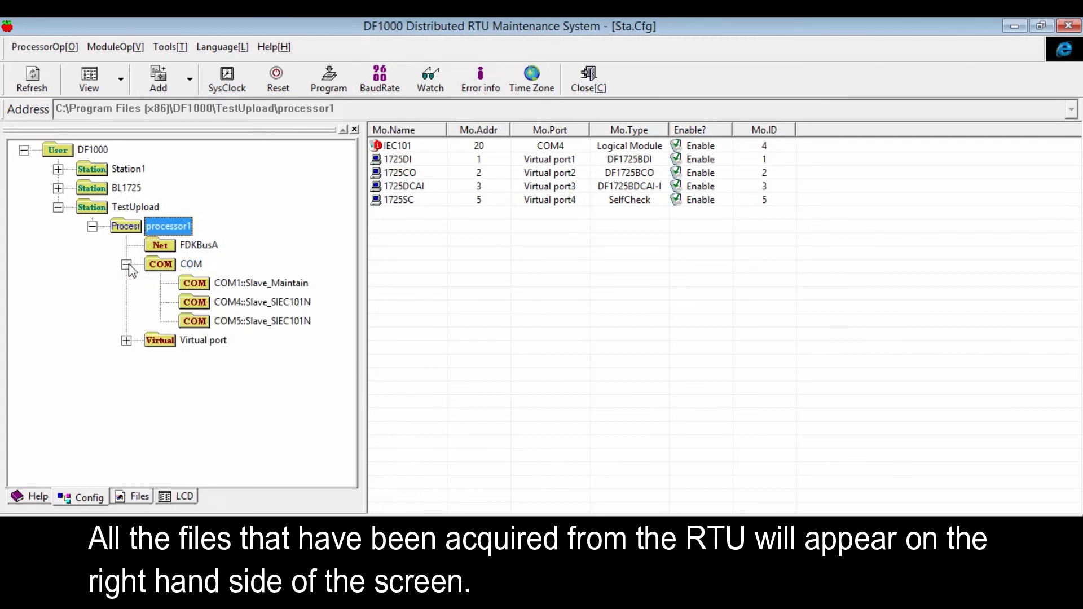
click(217, 305)
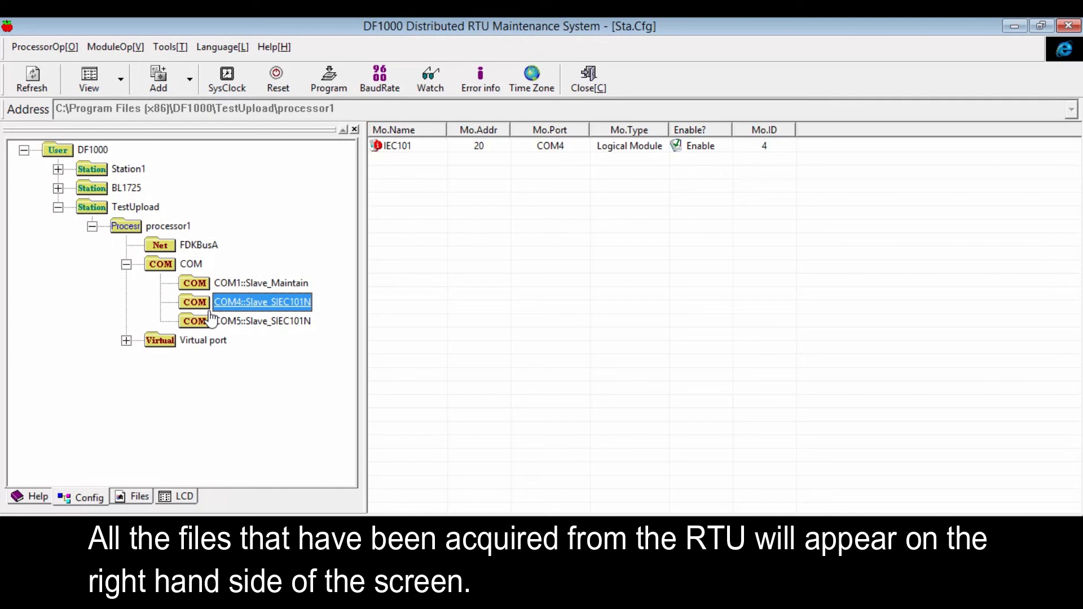
click(126, 341)
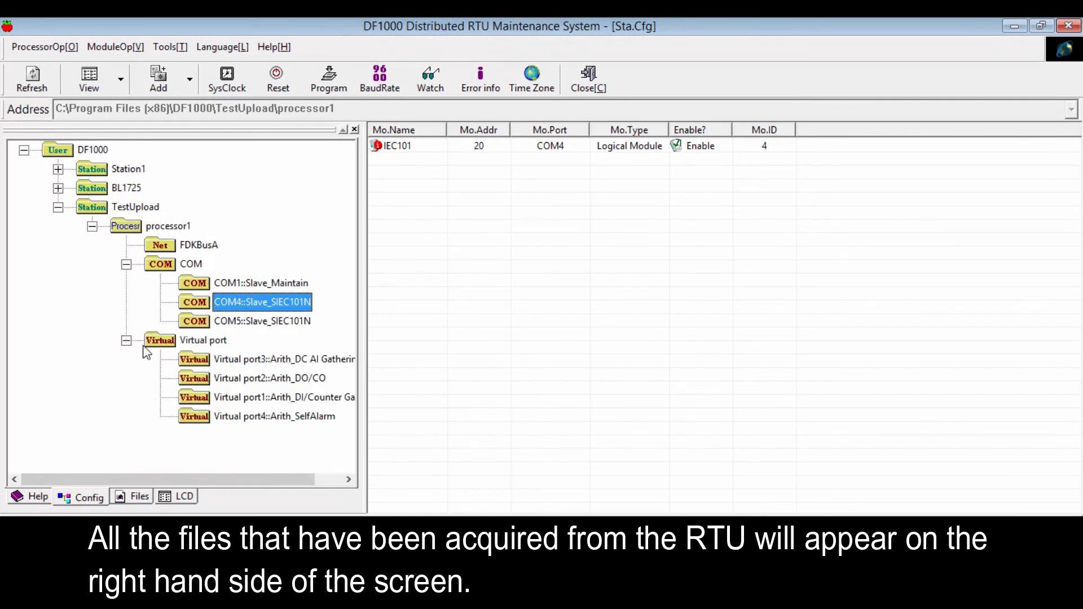